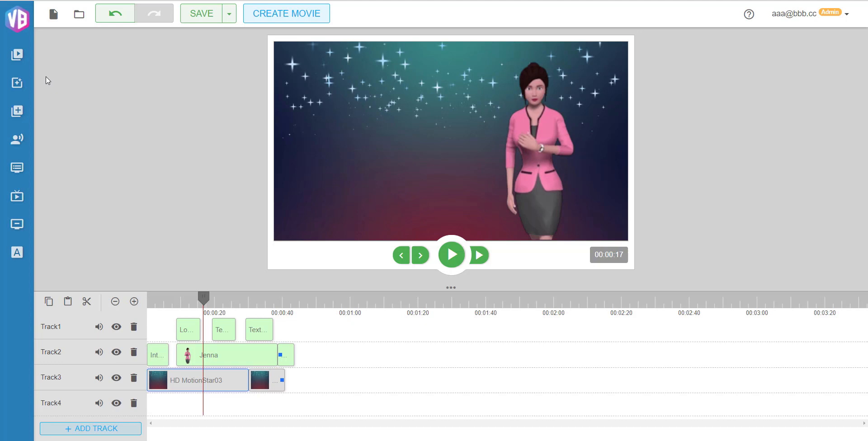
Step: View the Default folder in My Media and its upload dialog, cancelling the file selection and closing the media library
click(20, 58)
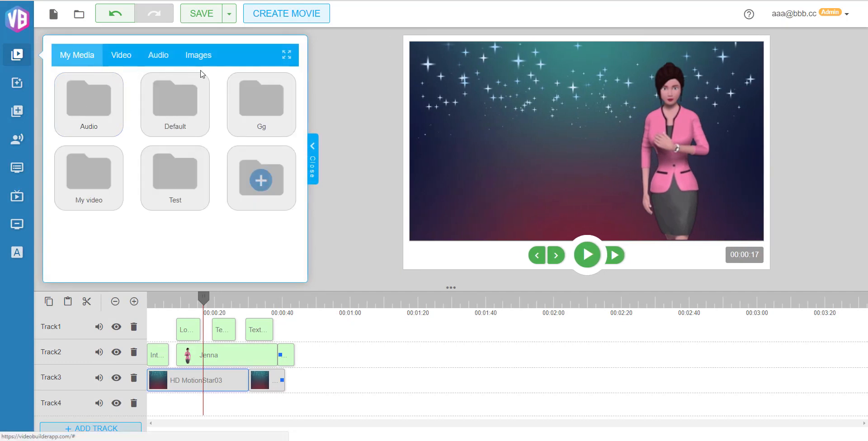
click(184, 123)
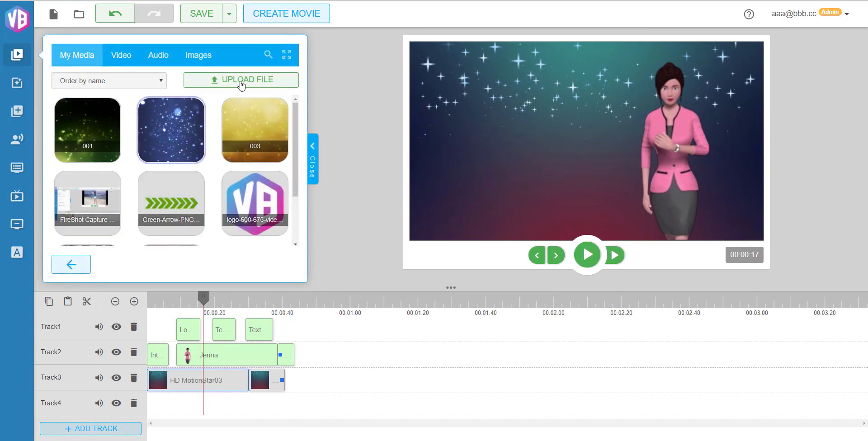
click(227, 85)
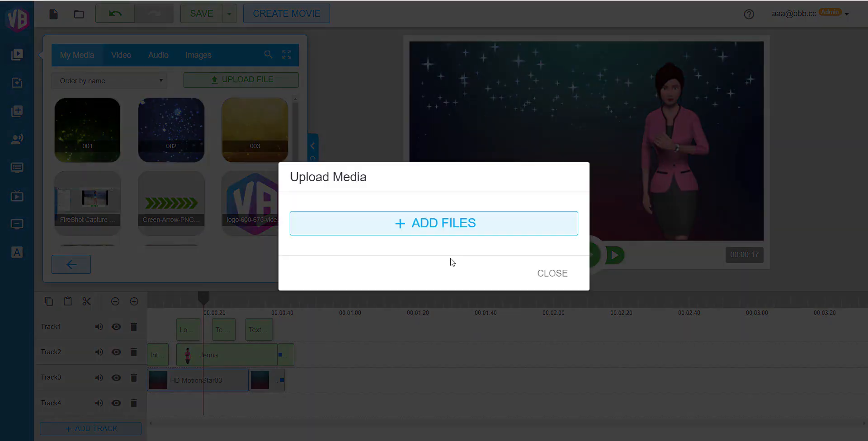
click(441, 224)
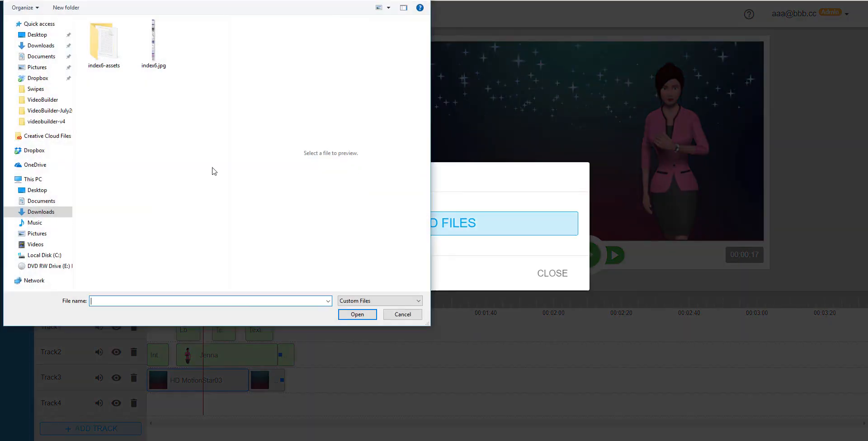
click(407, 316)
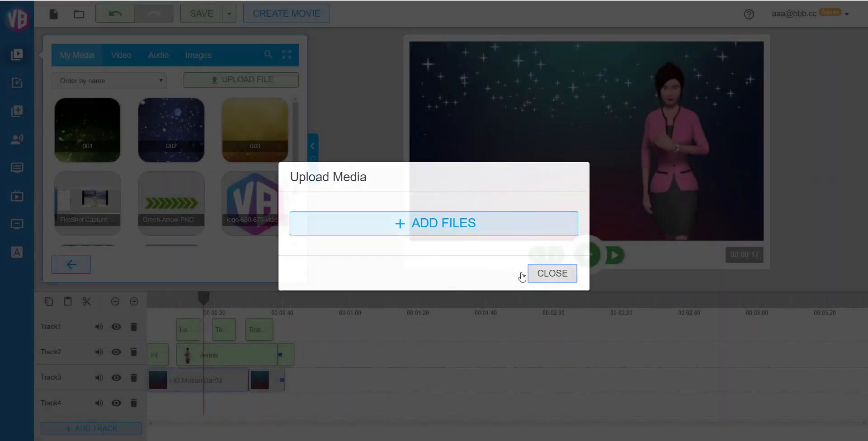
click(532, 273)
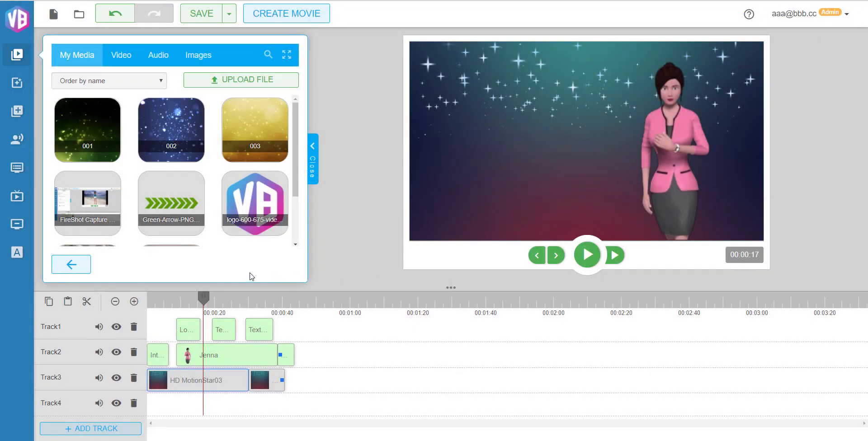
click(71, 264)
click(310, 167)
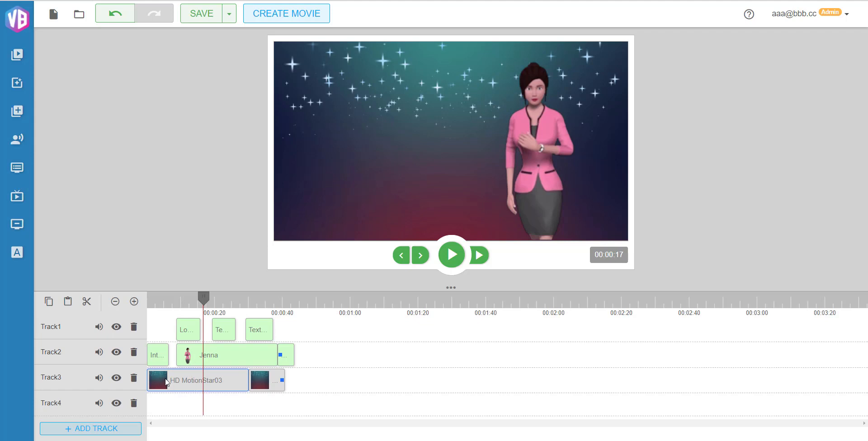
Step: Move both HD MotionStar03 background clips down to Track4 and the Jenna avatar clip down to Track3, keeping their start times
drag(171, 382, 168, 408)
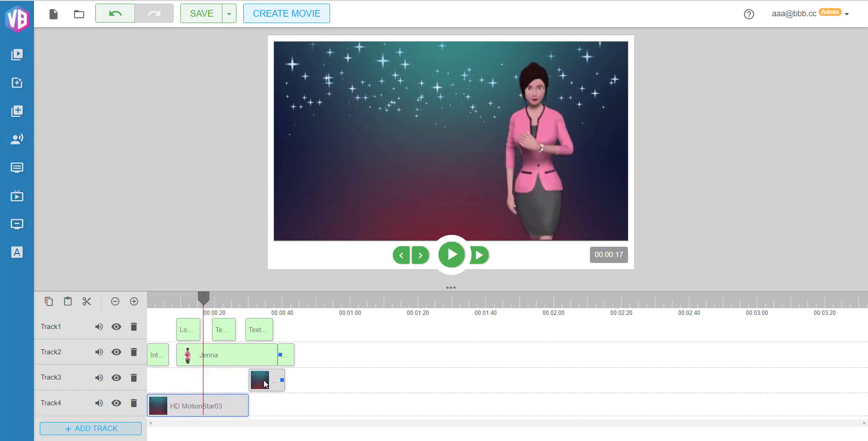
drag(264, 383, 257, 406)
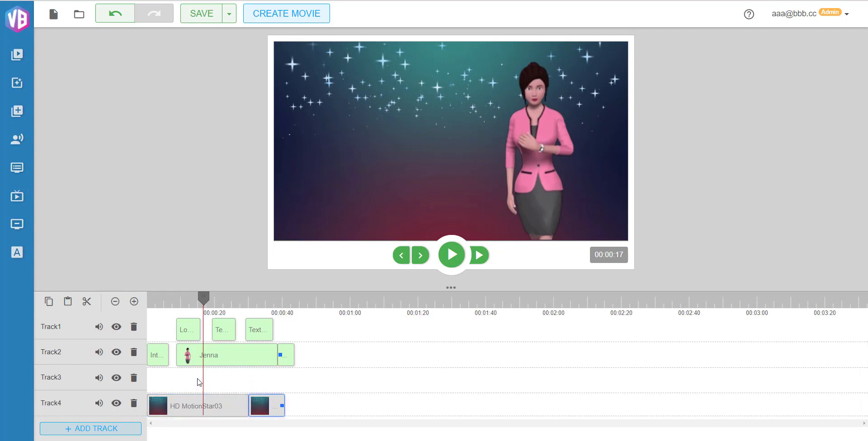
drag(191, 361, 195, 388)
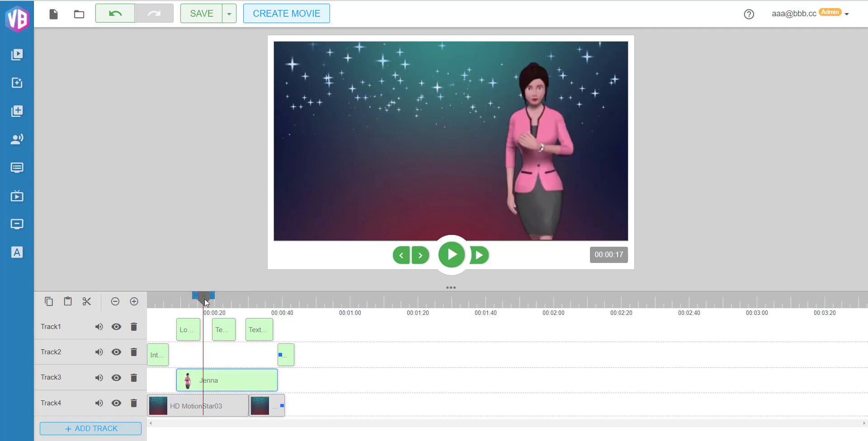
Step: Scrub the playhead to about 00:00:07 and 00:00:33 to preview the layered clips
drag(206, 303, 173, 303)
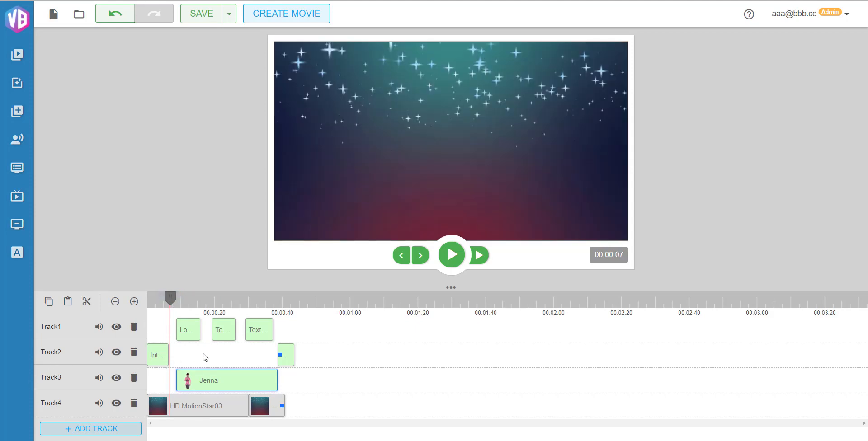
mouse_move(172, 299)
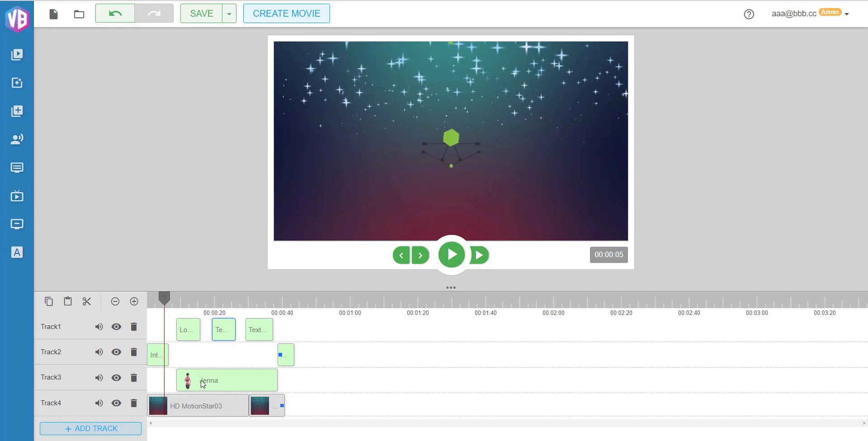
drag(164, 297, 258, 299)
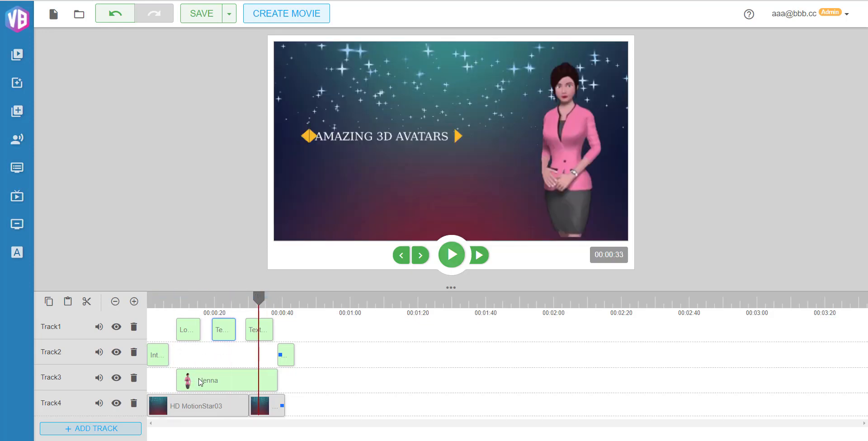
Step: Try the Jenna clip at the start of Track3 and right after the intro, and bring the playhead back toward the beginning
click(201, 382)
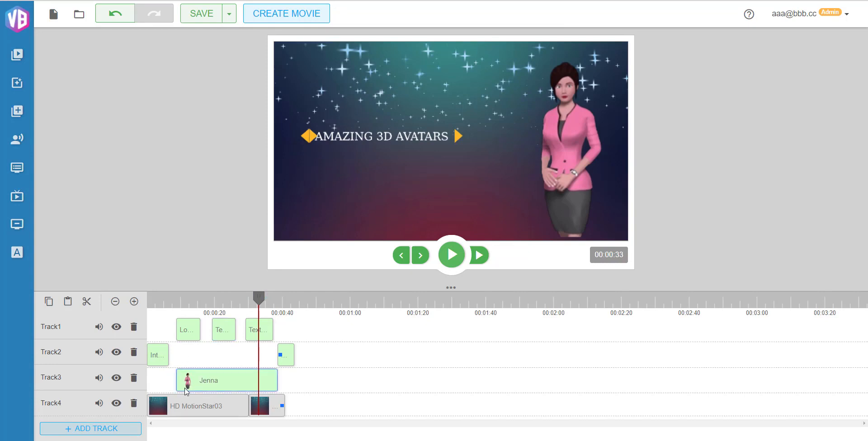
drag(206, 382, 175, 382)
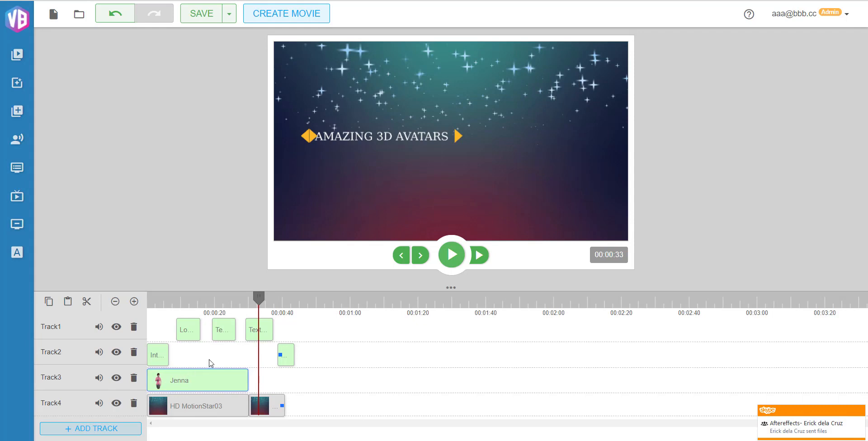
click(859, 411)
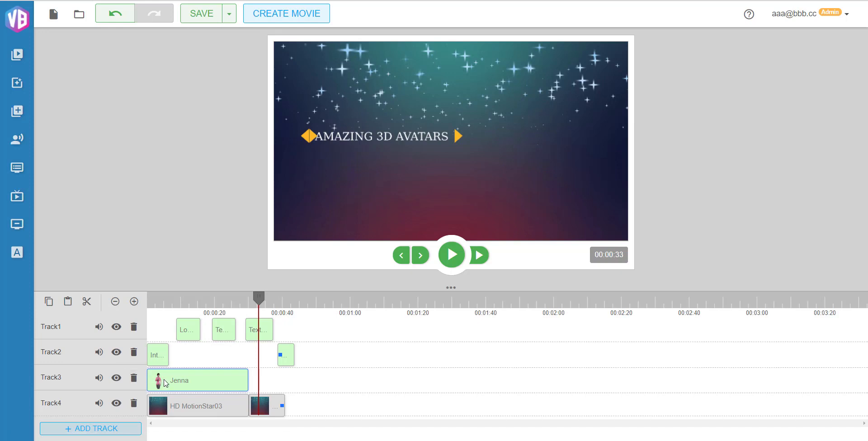
drag(168, 383, 189, 382)
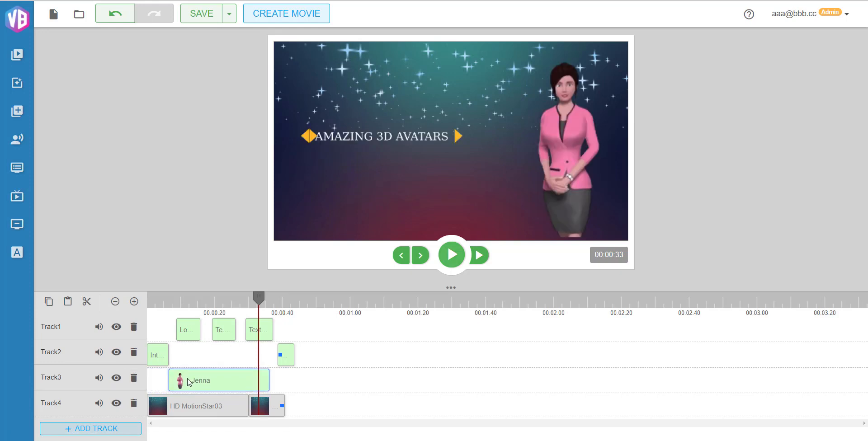
drag(258, 298, 175, 299)
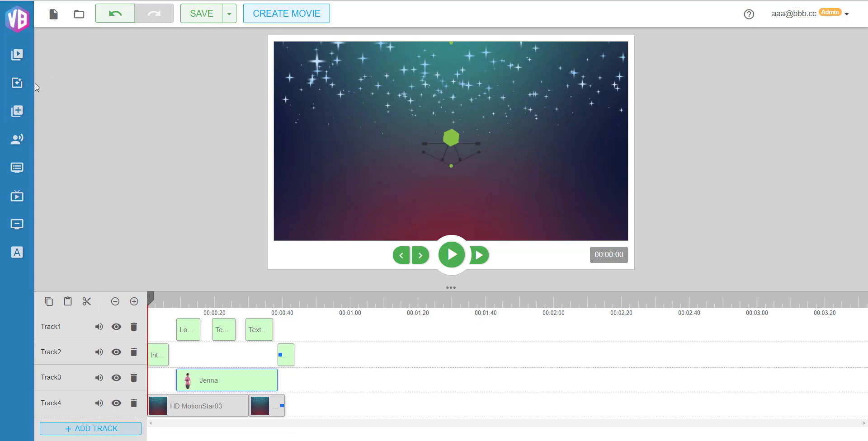
Step: Apply the Resize and move filter to the Jenna clip on Track3
click(19, 86)
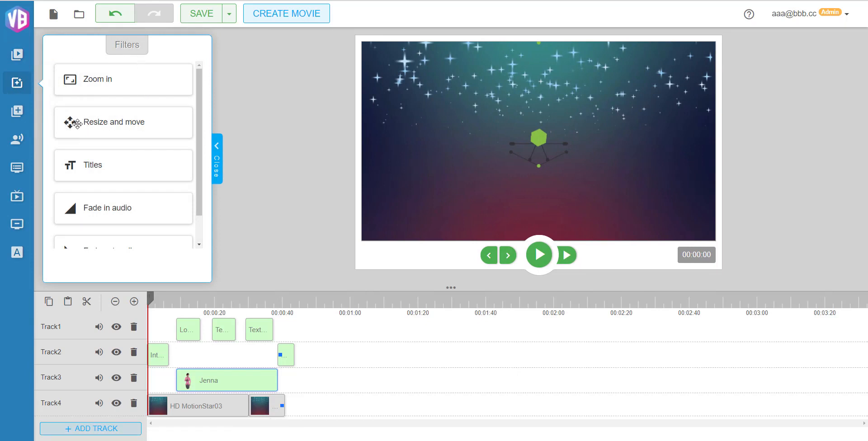
drag(70, 122, 97, 216)
click(217, 159)
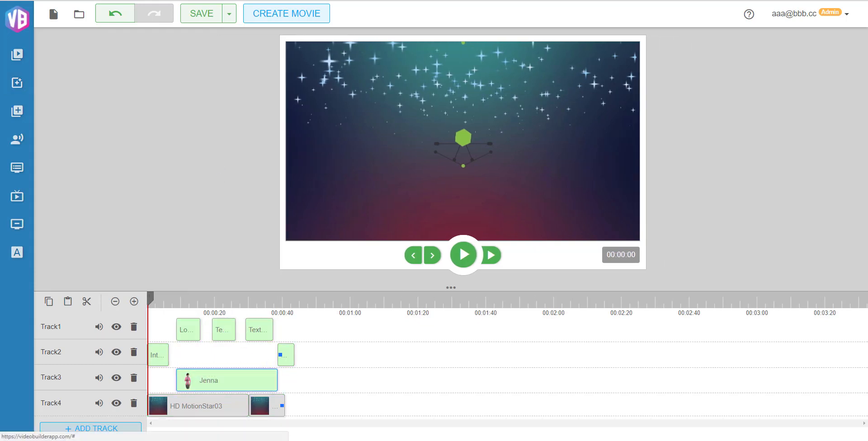
Step: Set up the Jenna clip's Resize and move filter so the avatar sits nearer the frame's right edge, and save it
right_click(212, 381)
click(247, 314)
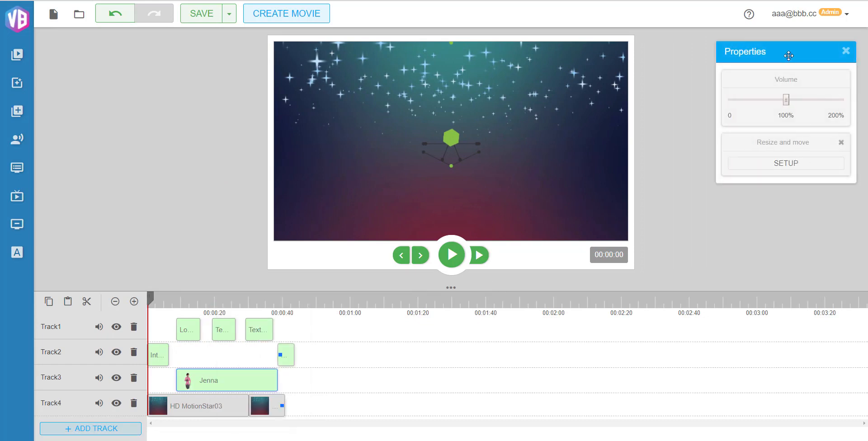
drag(789, 55, 187, 127)
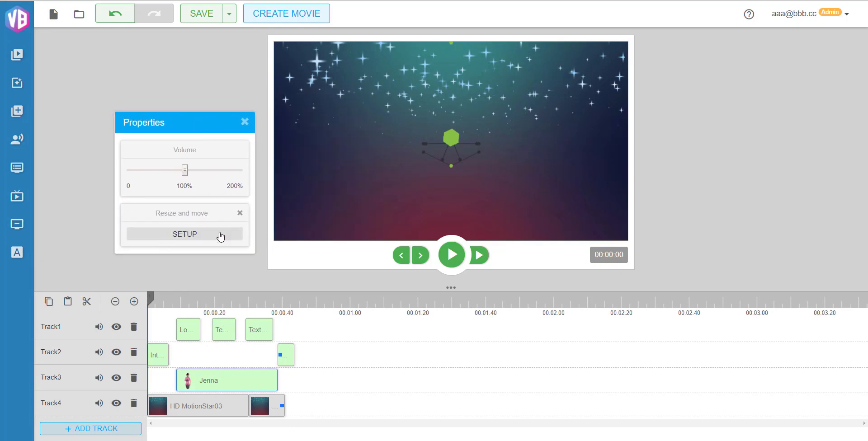
click(195, 235)
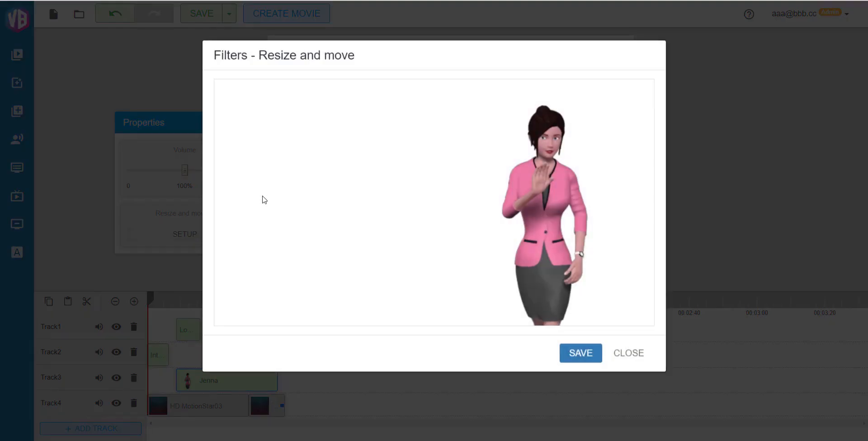
click(526, 174)
drag(526, 174, 587, 184)
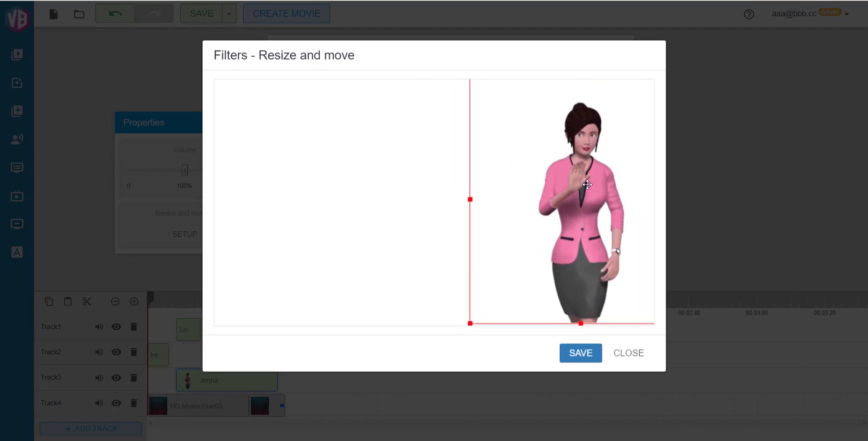
click(580, 352)
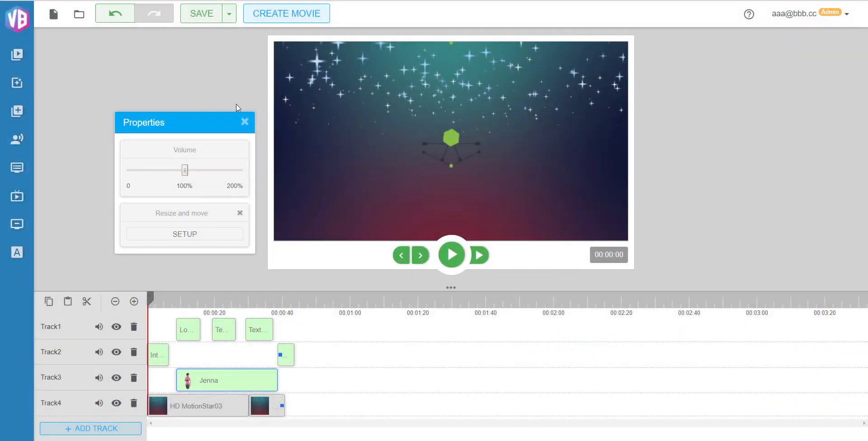
click(245, 121)
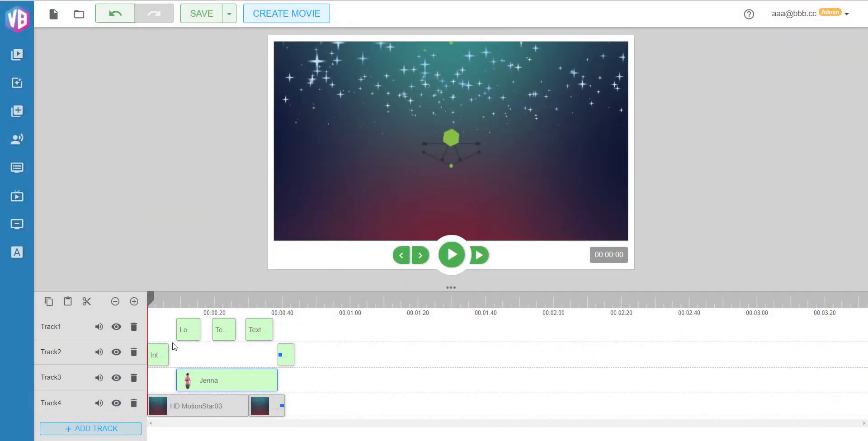
Step: Check the properties of the first clip on Track1, the Jenna name title
click(188, 332)
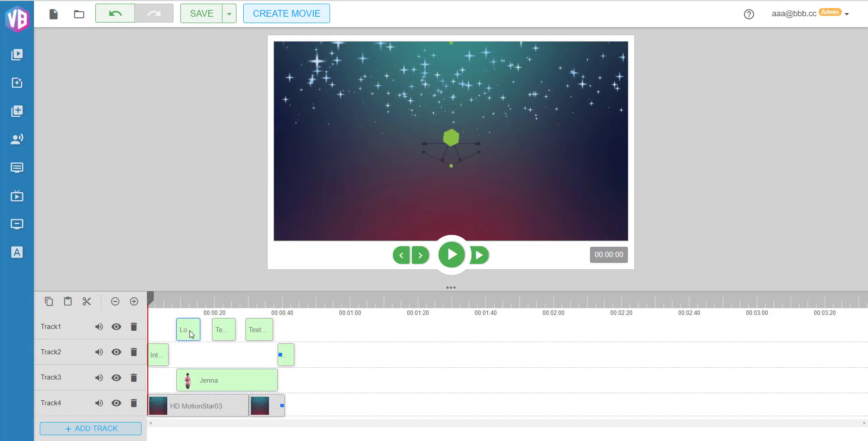
right_click(191, 335)
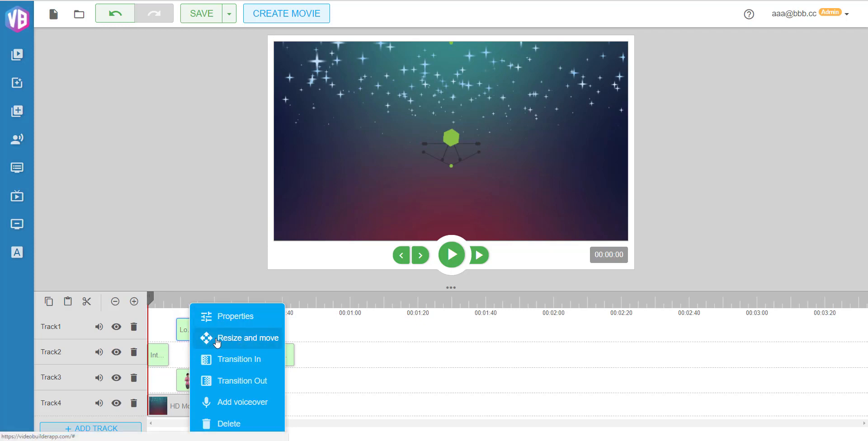
click(226, 316)
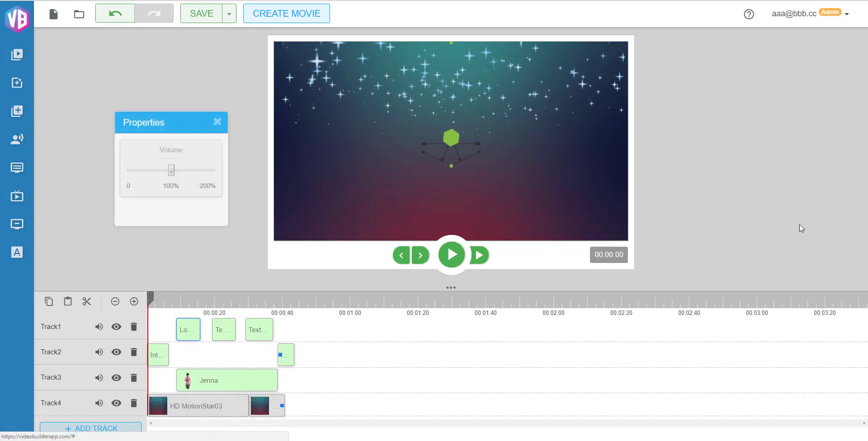
click(245, 122)
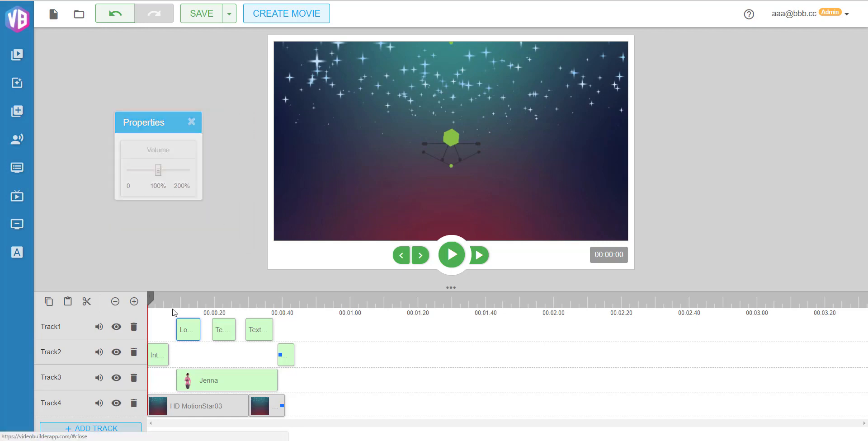
Step: Use Resize and move to shrink the Jenna name title on Track1, place it in the frame's lower-left corner, and save it
right_click(188, 324)
click(245, 339)
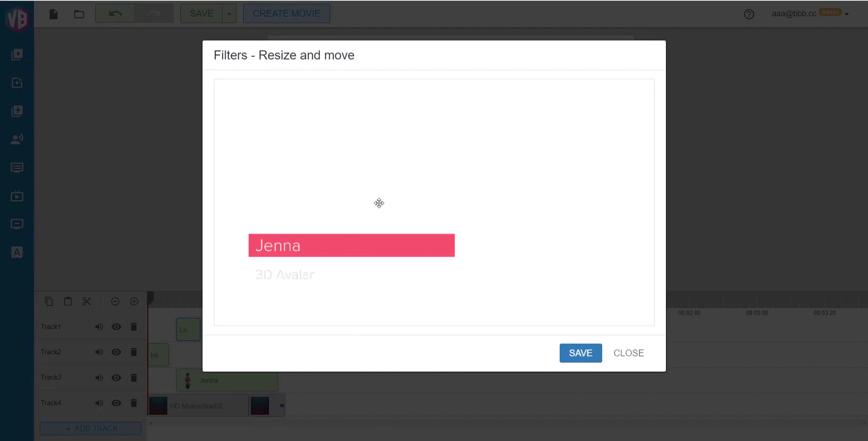
mouse_move(300, 256)
mouse_down()
mouse_move(313, 257)
mouse_move(303, 256)
mouse_move(303, 245)
mouse_up()
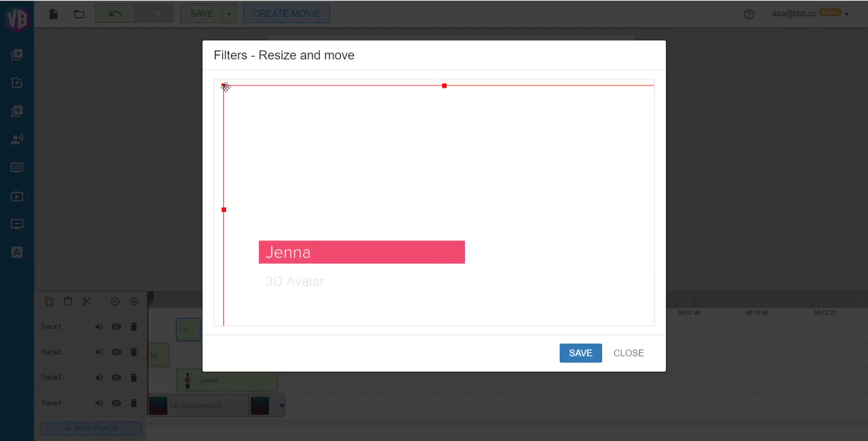
drag(225, 87, 324, 181)
drag(427, 228, 320, 231)
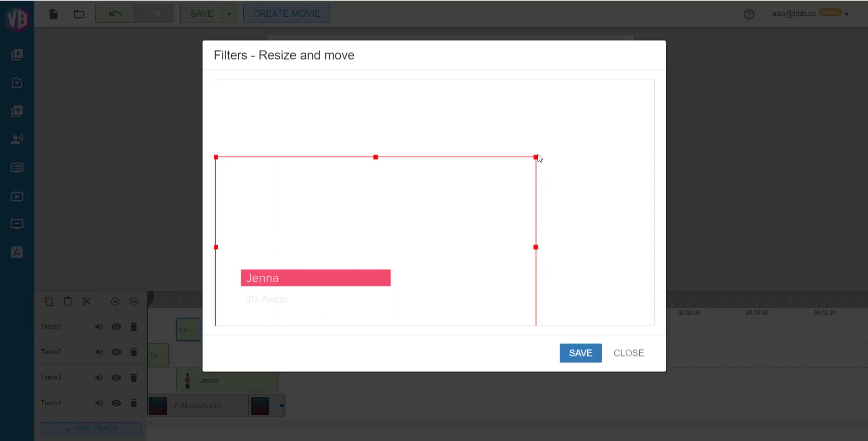
drag(537, 158, 495, 176)
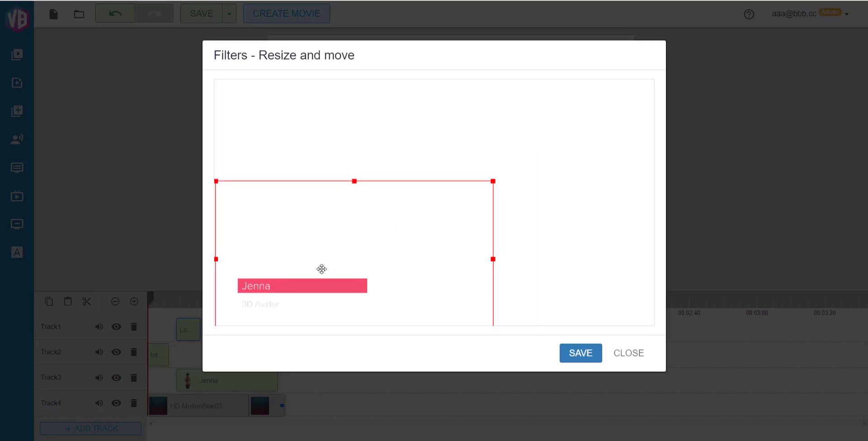
click(588, 355)
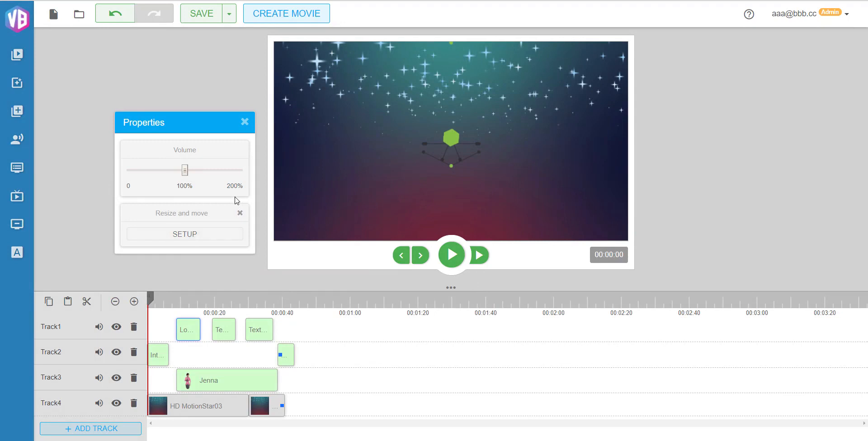
Step: Use Resize and move to shrink the second title clip on Track1 (Avatars Lifelife Amazing), place it left of the frame's centre, and save it
click(245, 127)
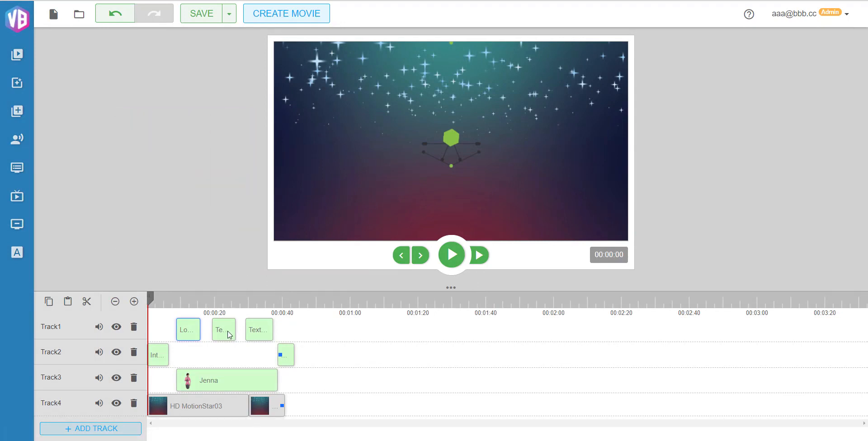
right_click(228, 333)
click(267, 340)
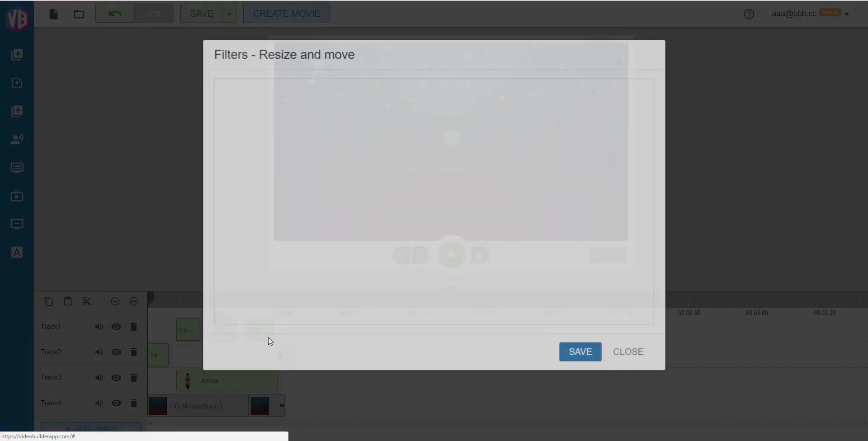
drag(351, 199, 373, 211)
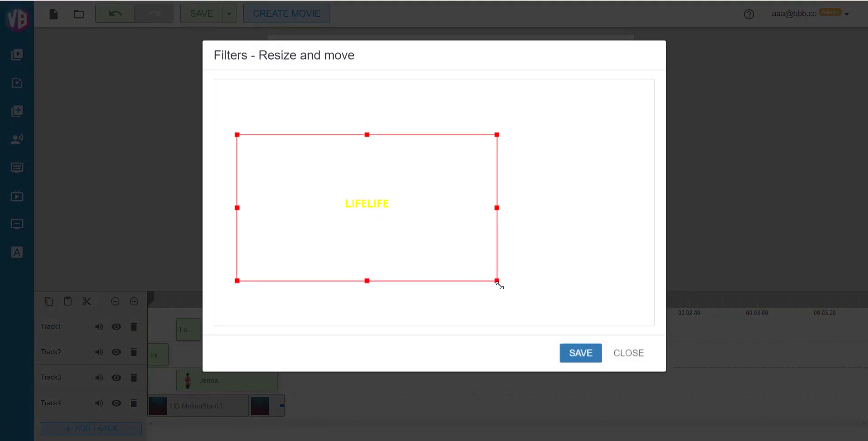
mouse_move(497, 281)
mouse_down()
mouse_move(515, 302)
mouse_move(368, 223)
mouse_move(535, 316)
mouse_move(481, 289)
mouse_move(493, 277)
mouse_up()
drag(430, 194, 417, 183)
click(570, 355)
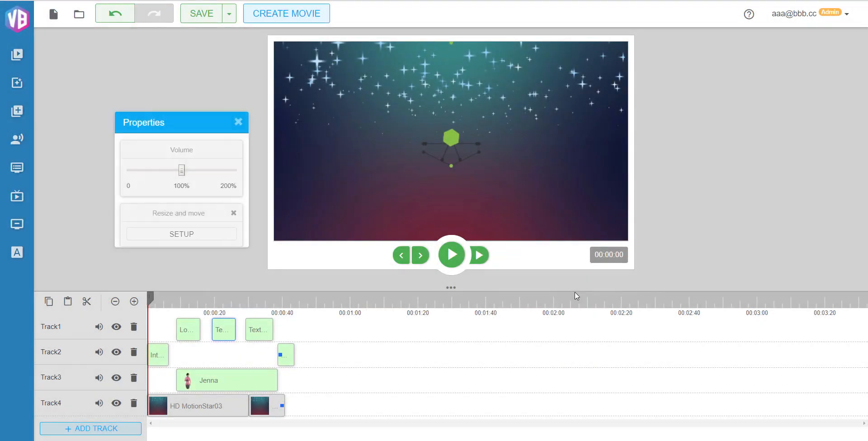
click(244, 122)
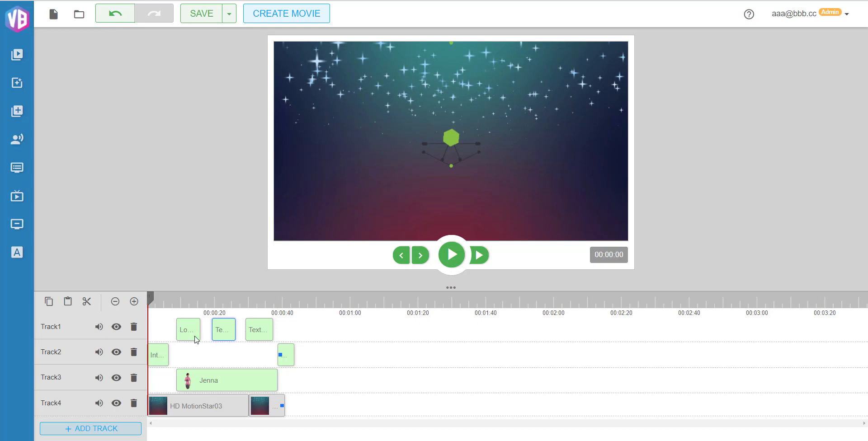
click(17, 83)
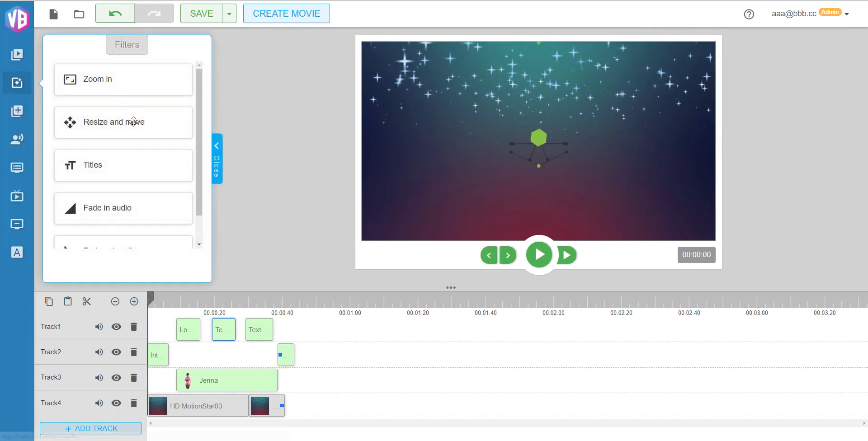
click(17, 83)
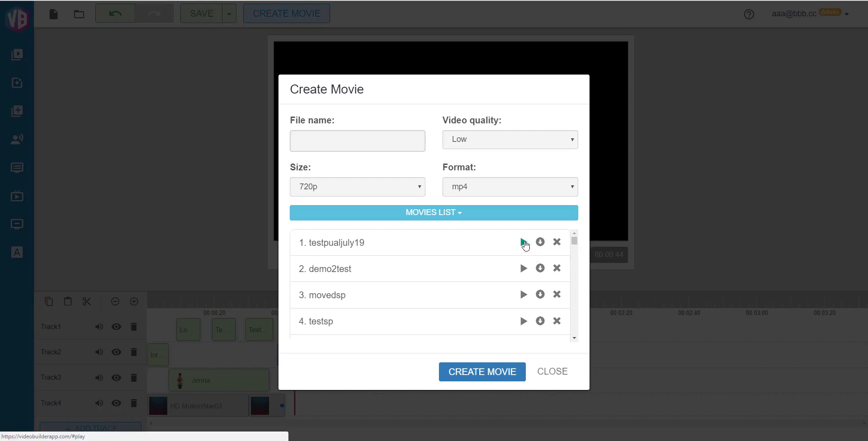
Step: Play the rendered movie testpualjuly19 from the movies list and skip through it to review the avatar and title placements
click(523, 243)
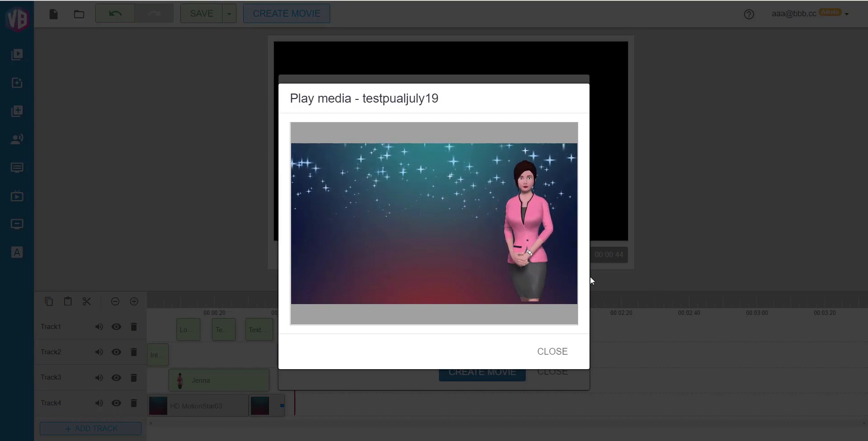
mouse_move(382, 279)
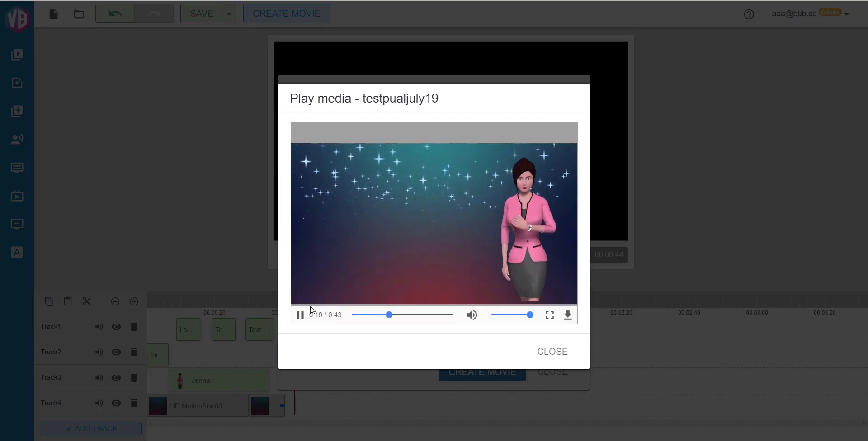
click(300, 316)
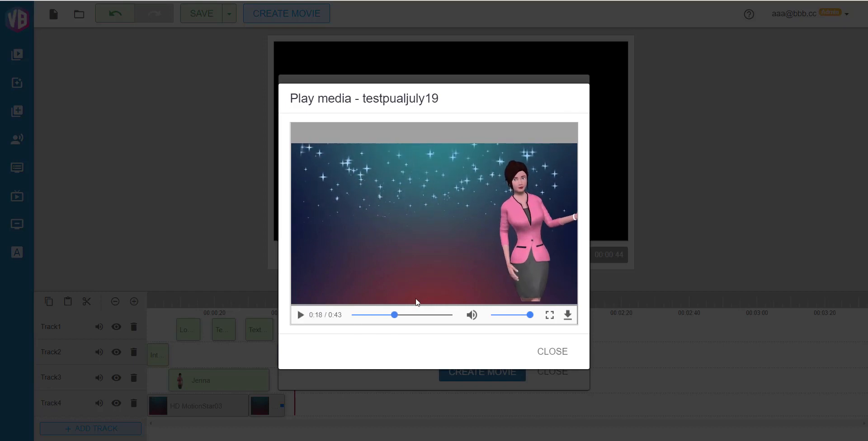
click(412, 315)
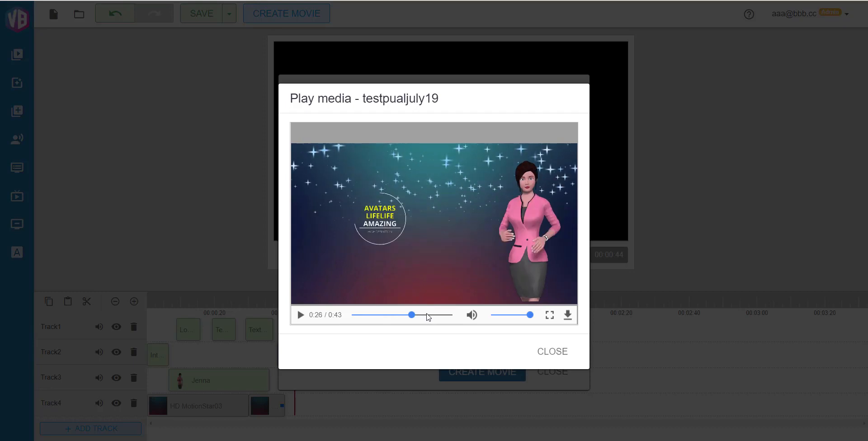
click(408, 315)
click(297, 316)
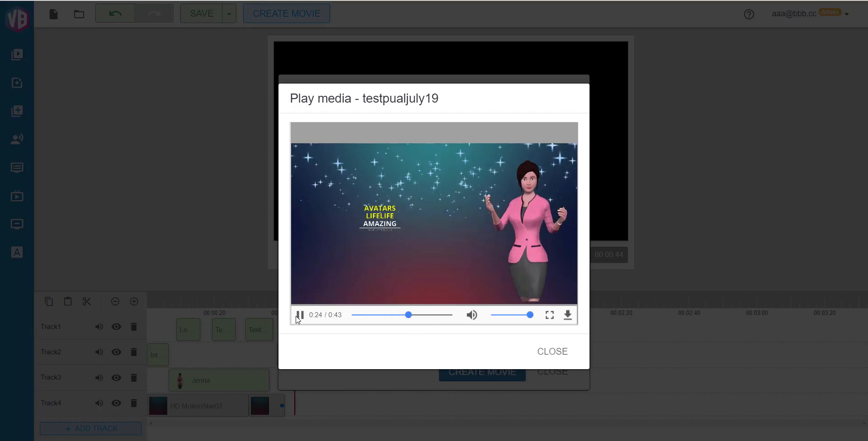
click(434, 315)
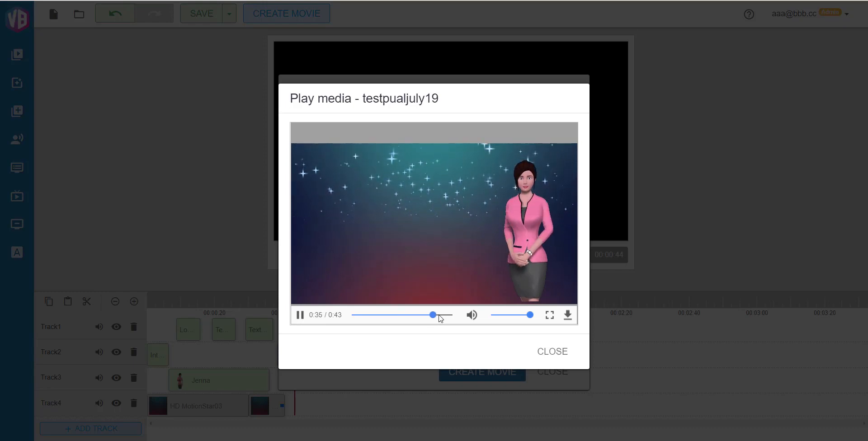
click(300, 318)
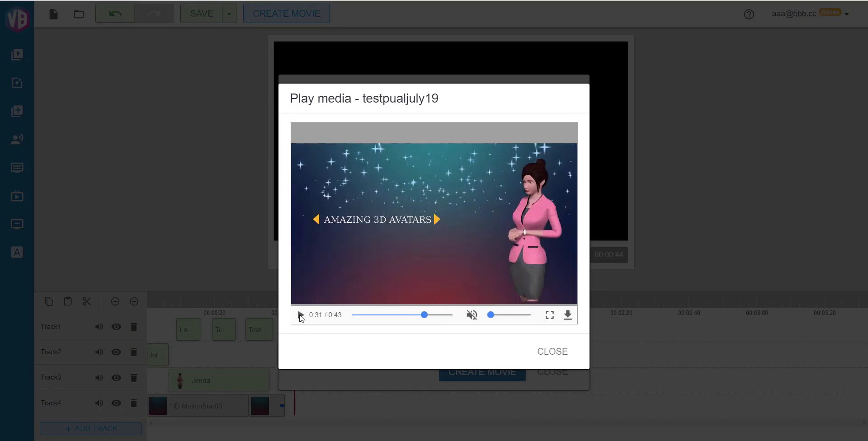
click(300, 315)
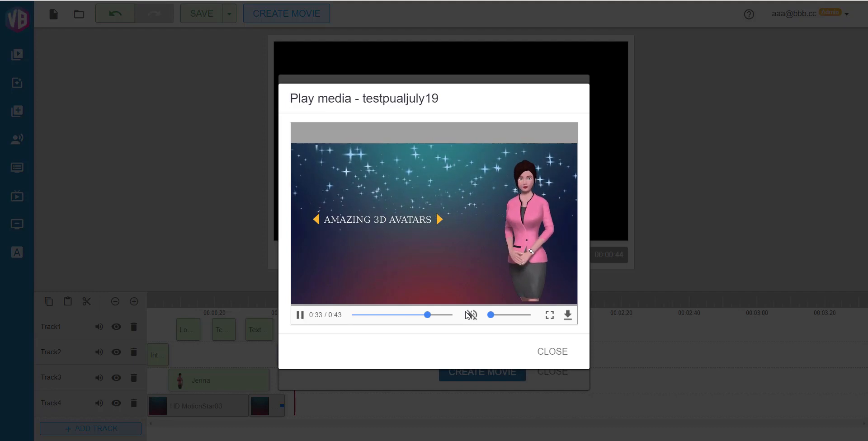